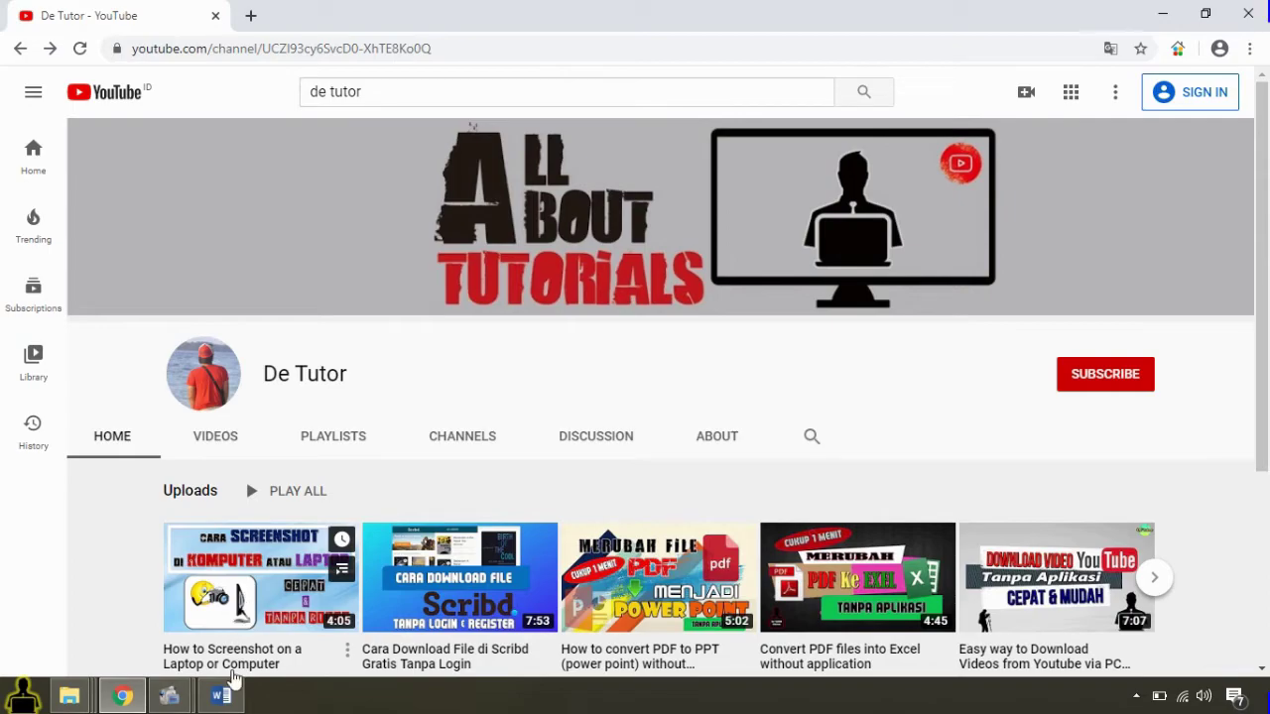
Step: Bring the 150-word document forward and open Word Options from the File backstage
mouse_move(220, 695)
left_click(236, 702)
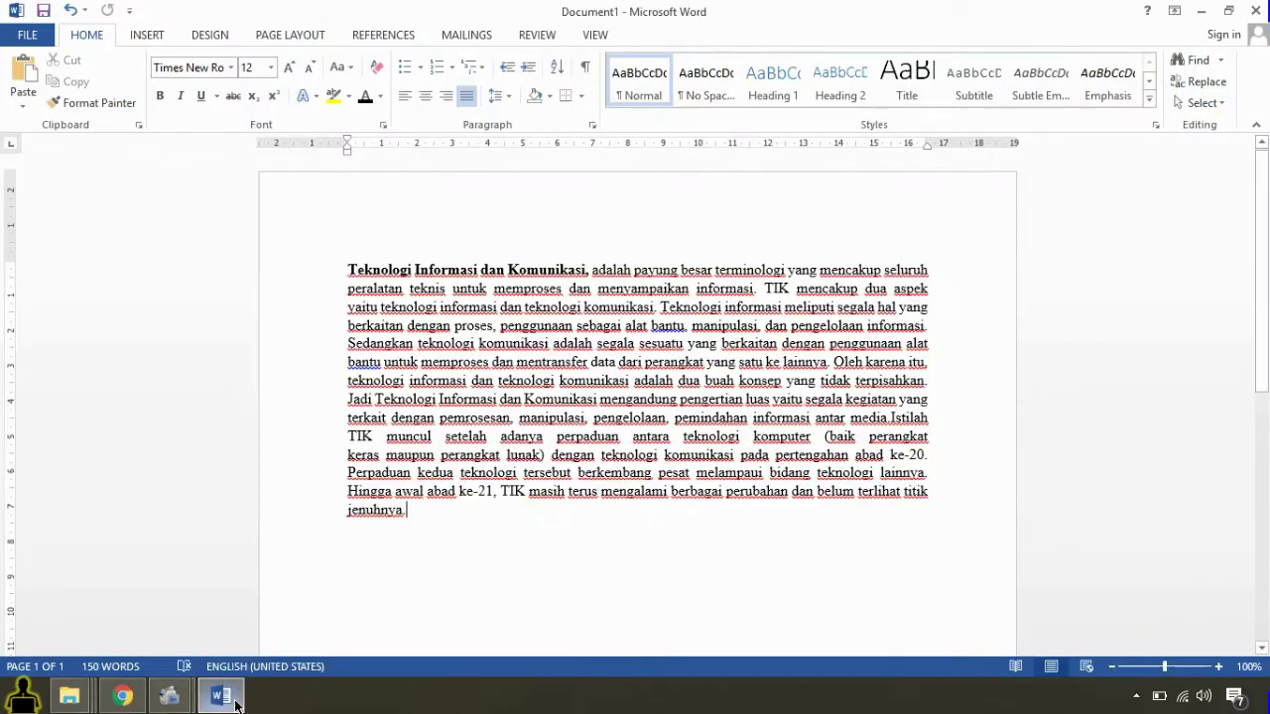
mouse_move(349, 267)
left_mouse_down()
mouse_move(478, 410)
mouse_move(530, 533)
left_mouse_up()
left_click(530, 532)
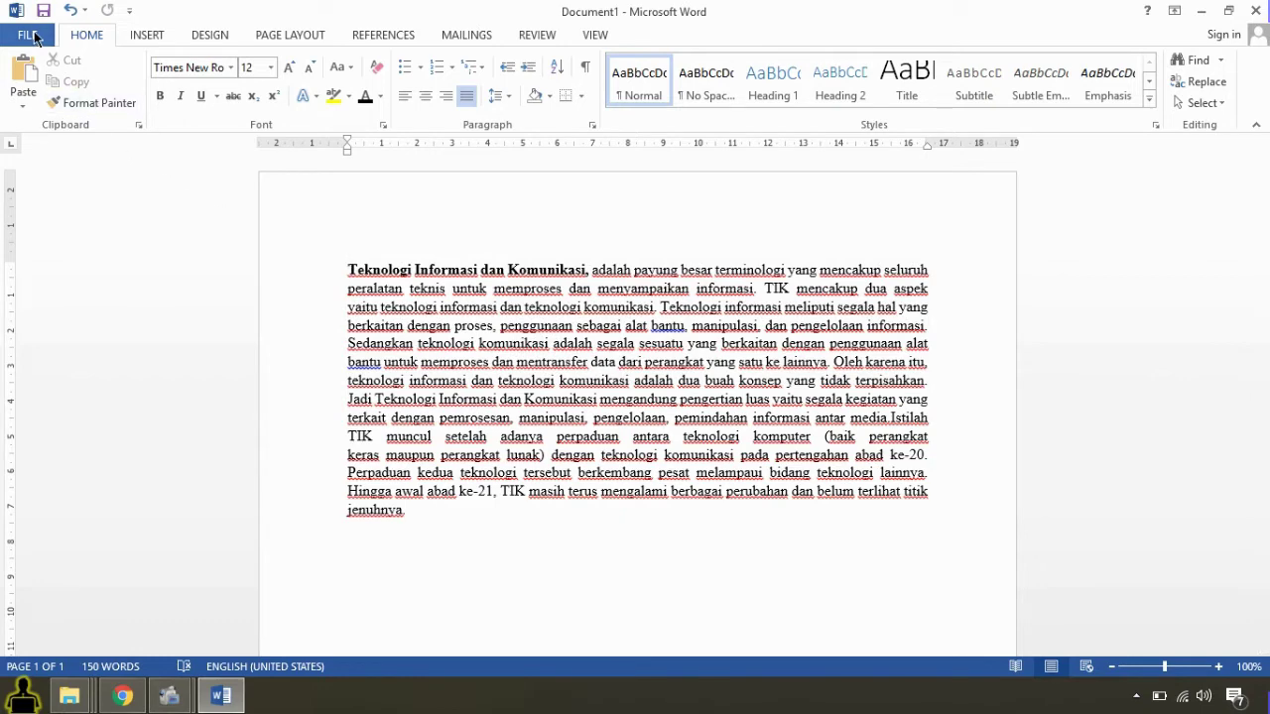
left_click(30, 36)
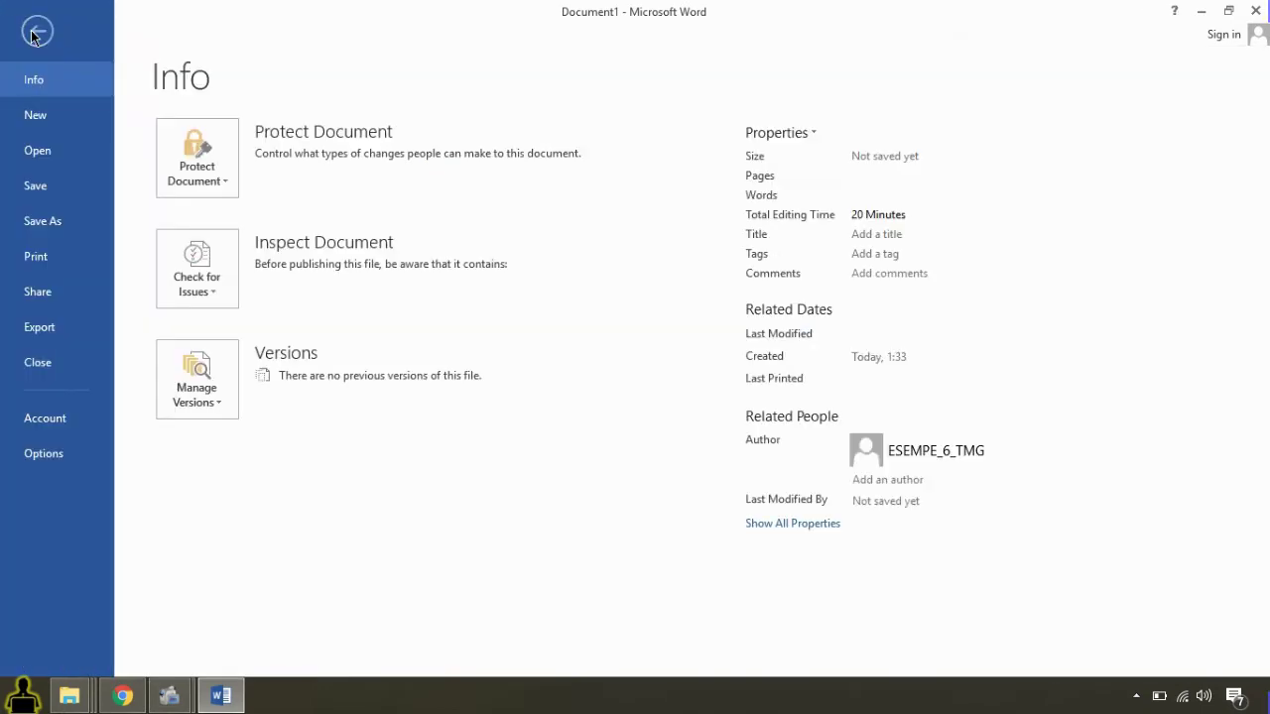
left_click(43, 454)
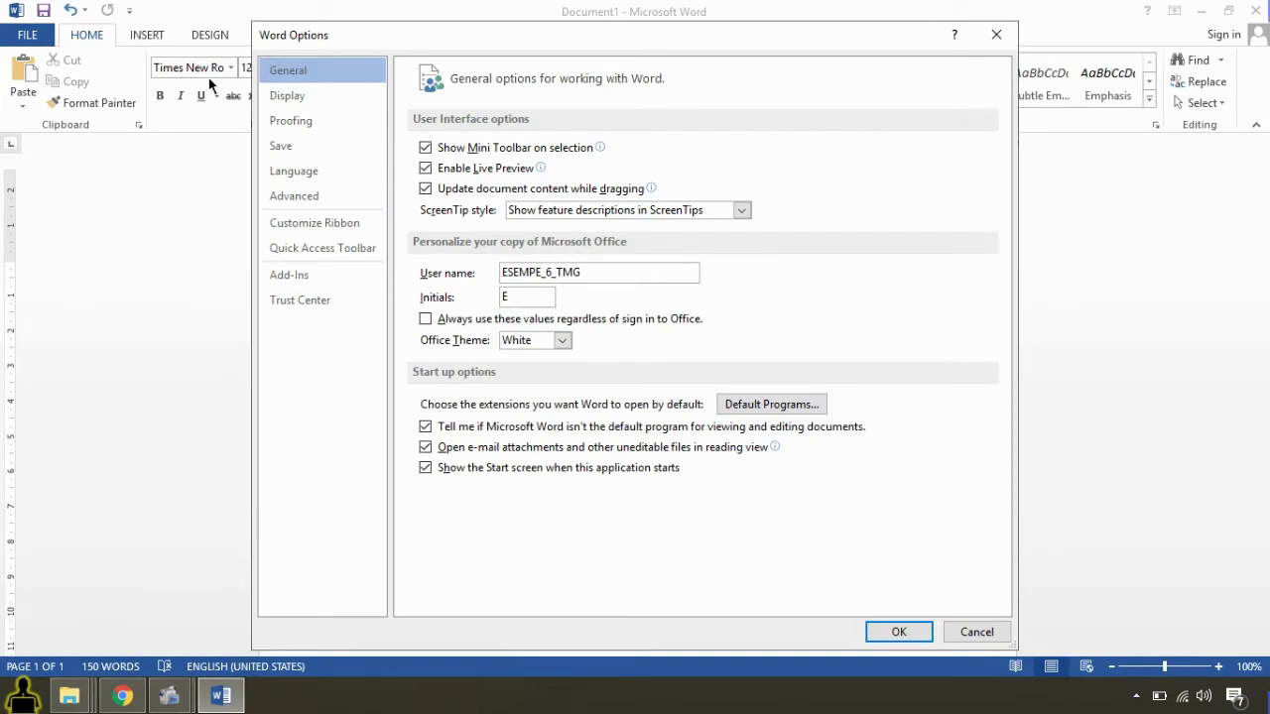
Step: In Proofing, uncheck Check spelling as you type, Mark grammar errors as you type, and Check grammar with spelling
left_click(292, 120)
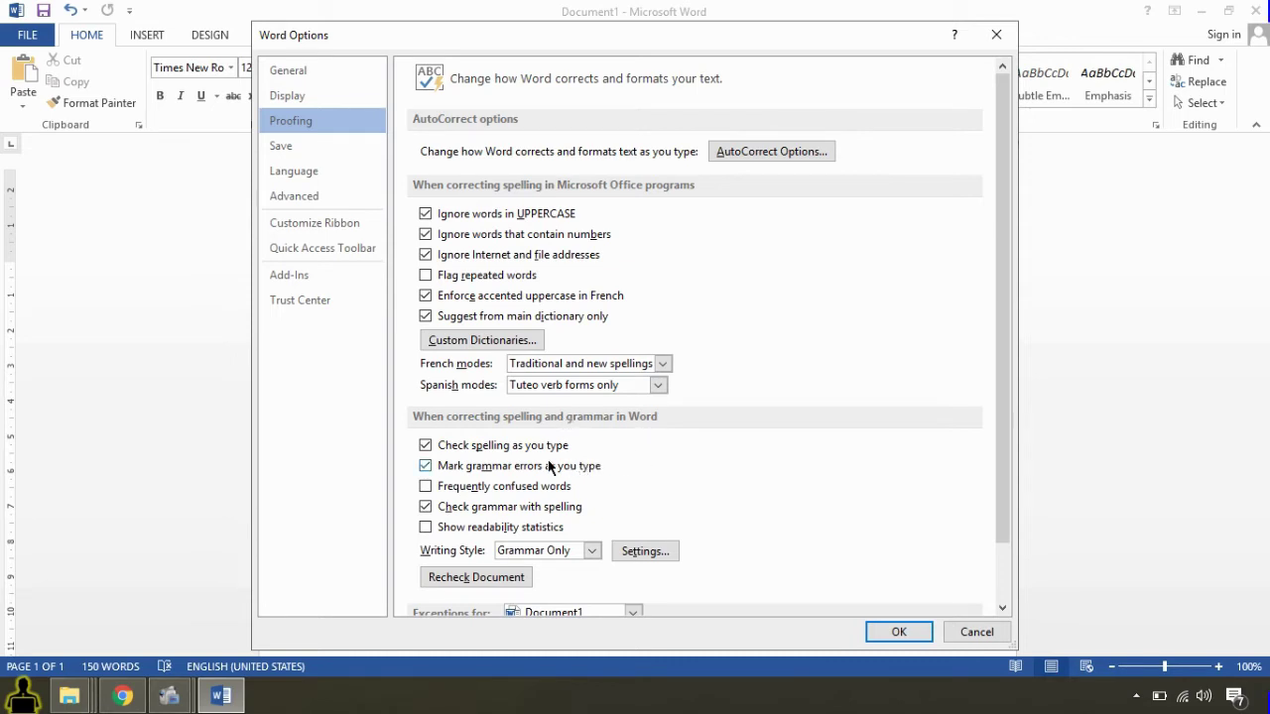
left_click(427, 448)
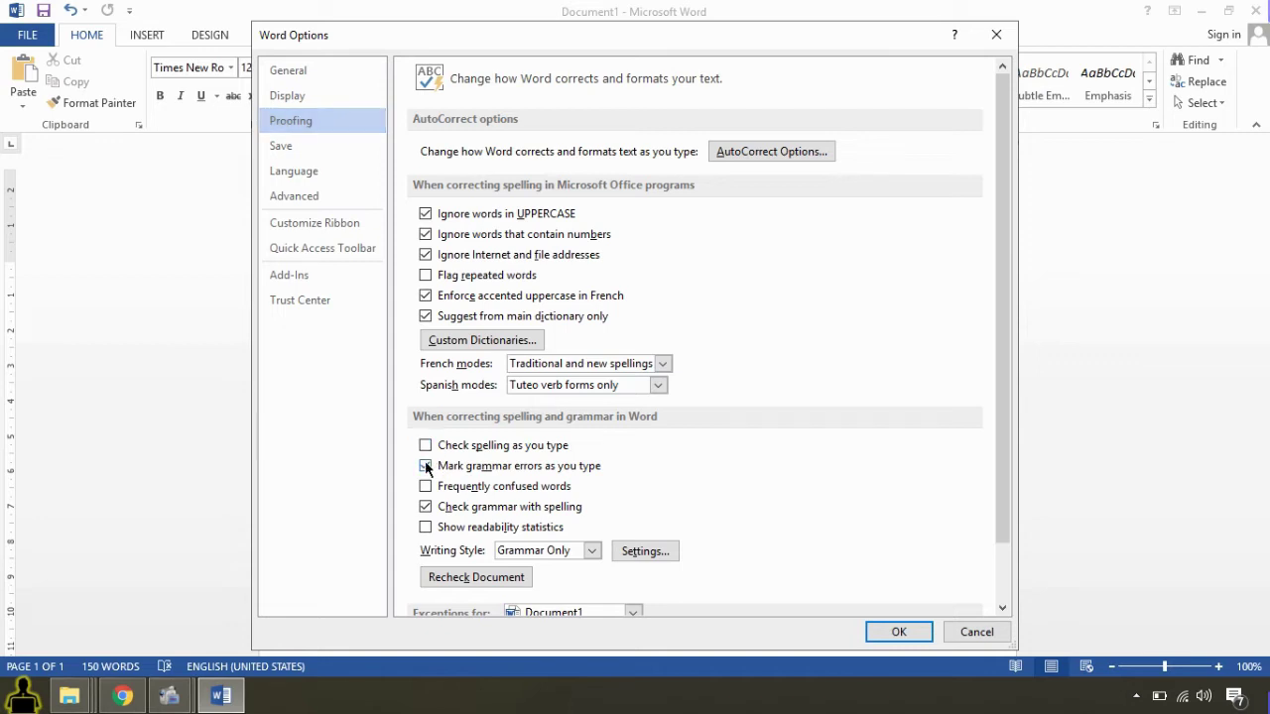
left_click(426, 465)
left_click(425, 506)
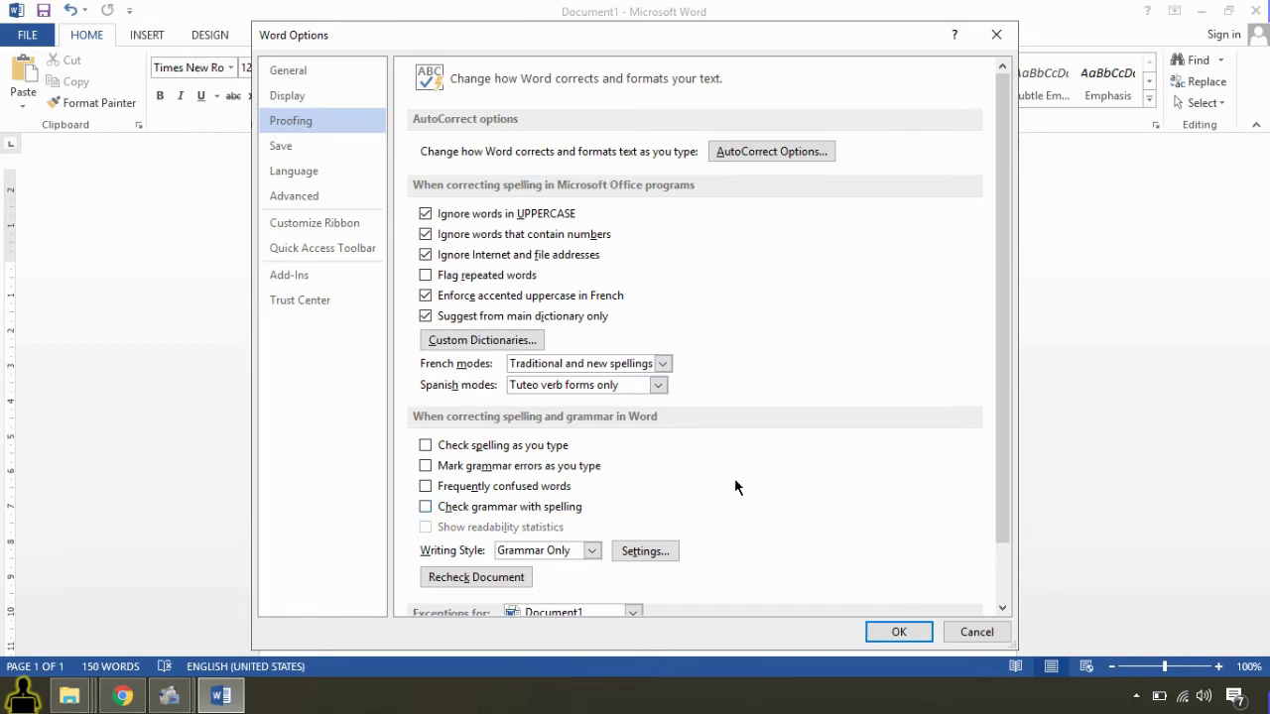
Step: Confirm Word Options with OK so the paragraph shows no red or blue underlines
left_click(897, 631)
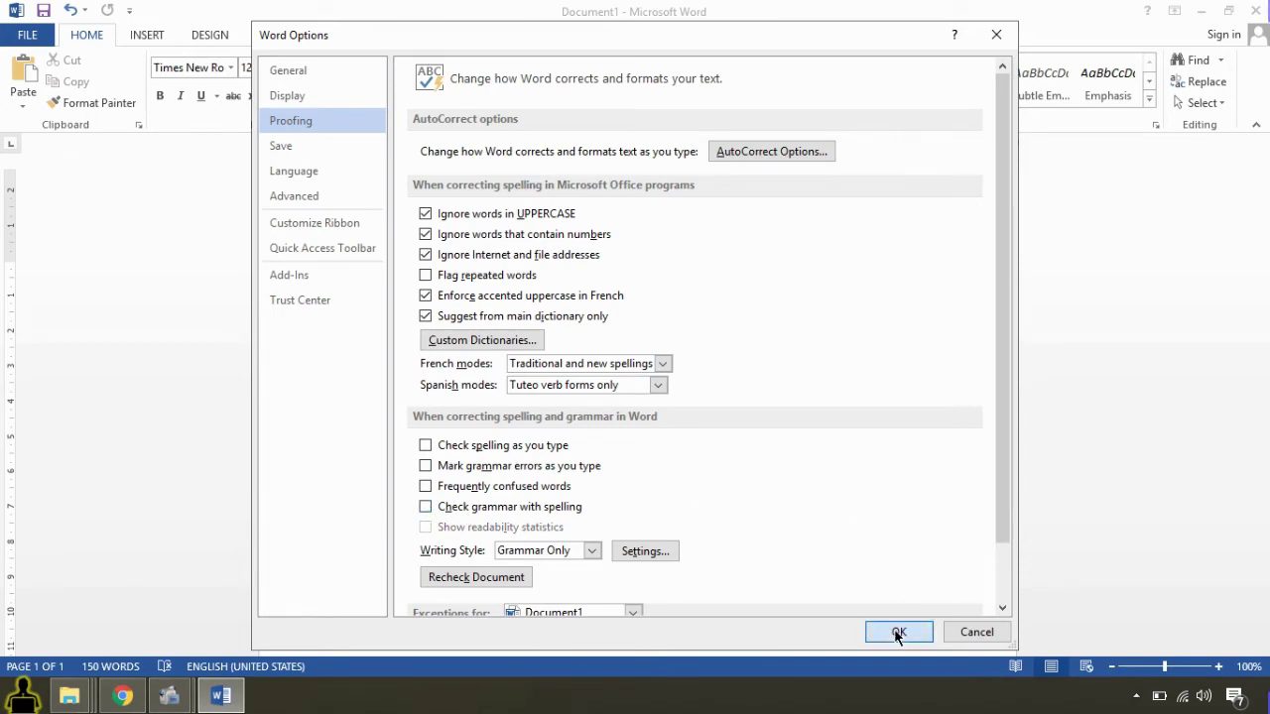